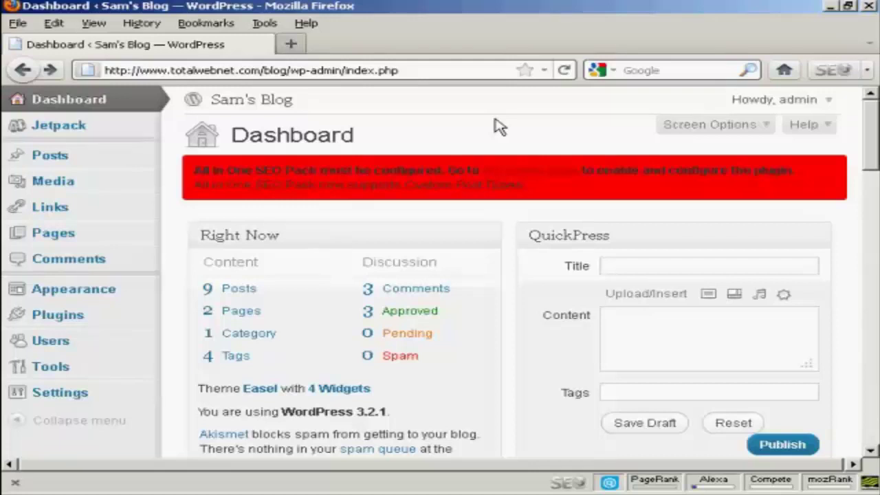
- Open All in One SEO Plugin Options and scroll to the disabled Plugin Status and empty home fields
{"action": "left_click", "coordinate": [553, 177]}
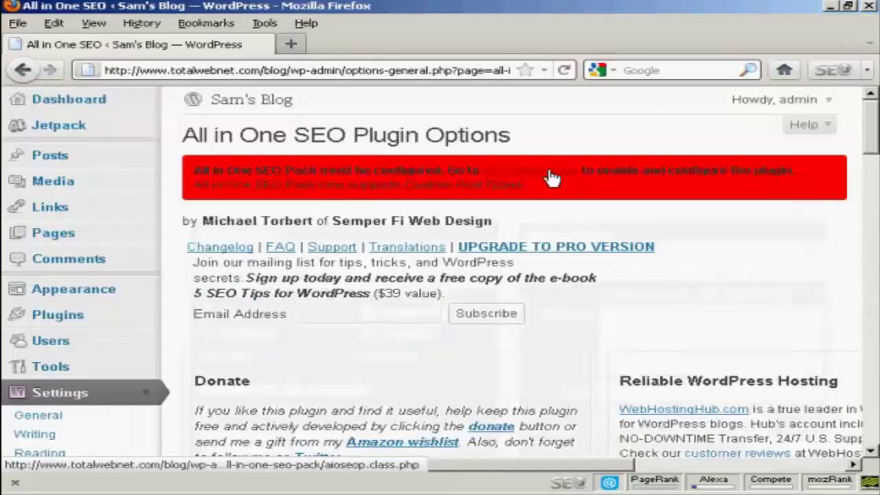
{"action": "left_click_drag", "start_coordinate": [869, 131], "coordinate": [870, 149]}
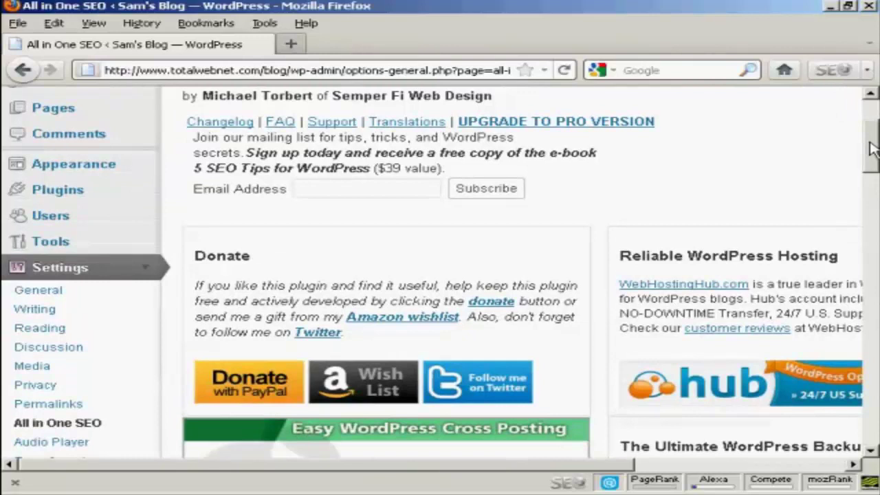
{"action": "left_click_drag", "start_coordinate": [871, 150], "coordinate": [872, 236]}
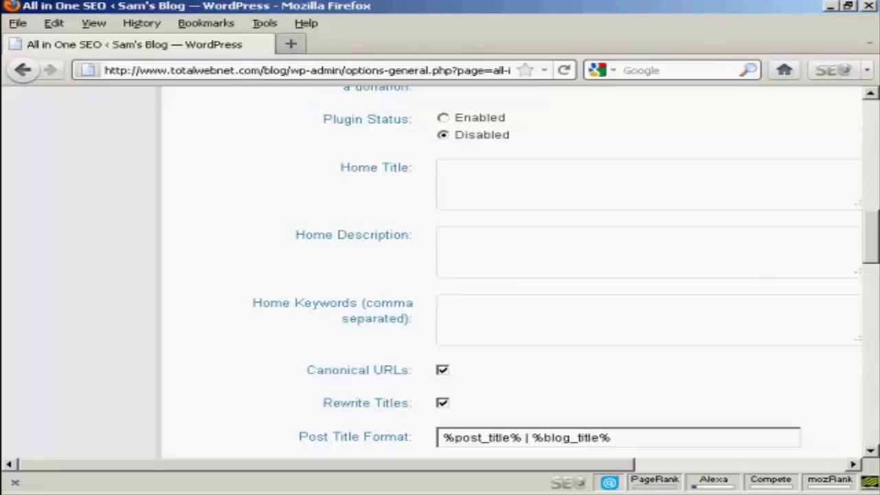
- In the Writer SEO notes, select the blog title line and bring up its context menu
{"action": "key", "text": "alt+Tab"}
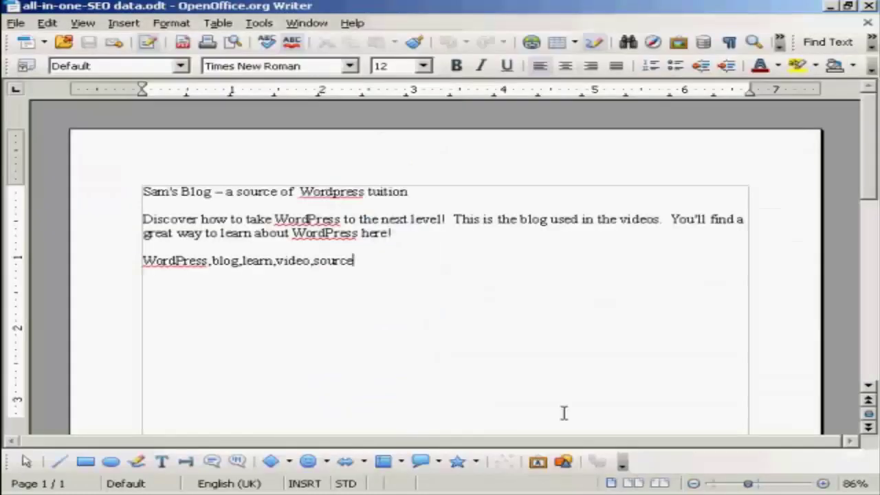
{"action": "left_click_drag", "start_coordinate": [409, 195], "coordinate": [141, 195]}
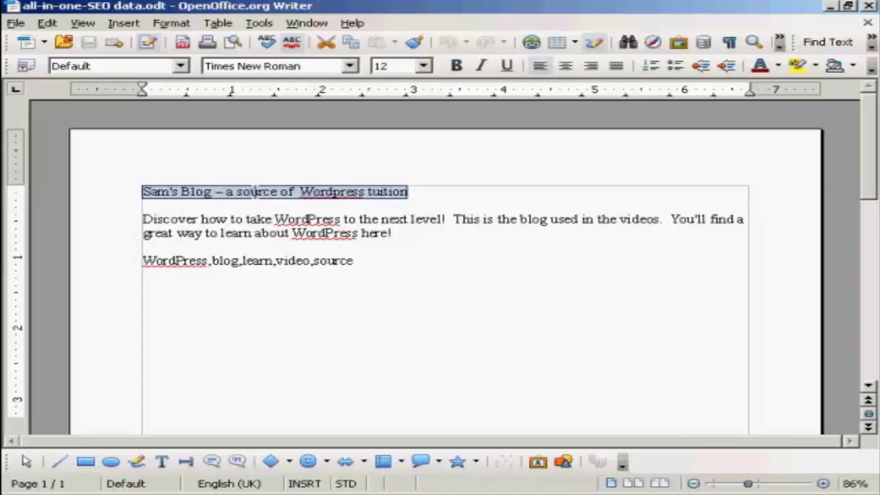
{"action": "right_click", "coordinate": [256, 194]}
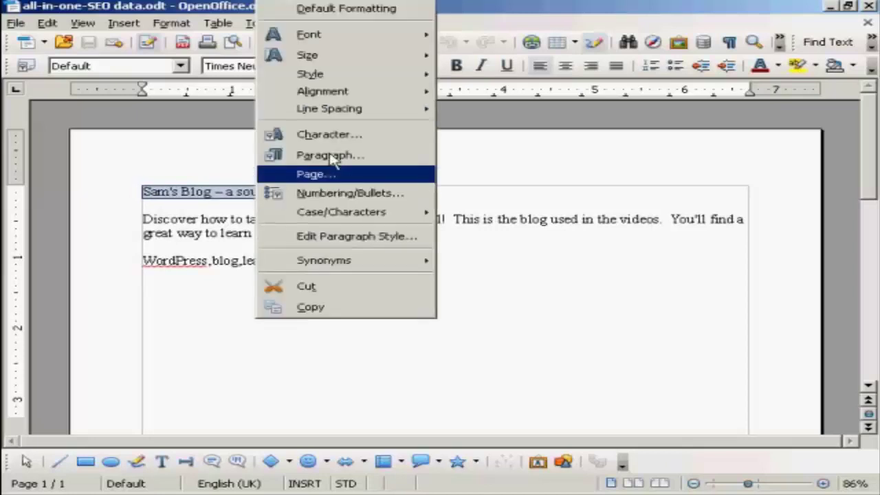
- Copy the blog title and paste 'Sam's Blog – a source of Wordpress tuition' into Home Title
{"action": "left_click", "coordinate": [319, 309]}
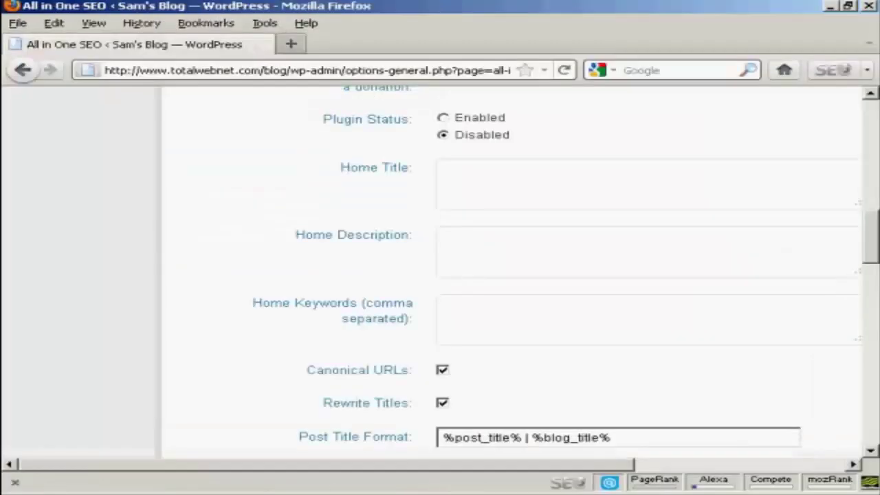
{"action": "left_click", "coordinate": [472, 171]}
{"action": "key", "text": "ctrl+v"}
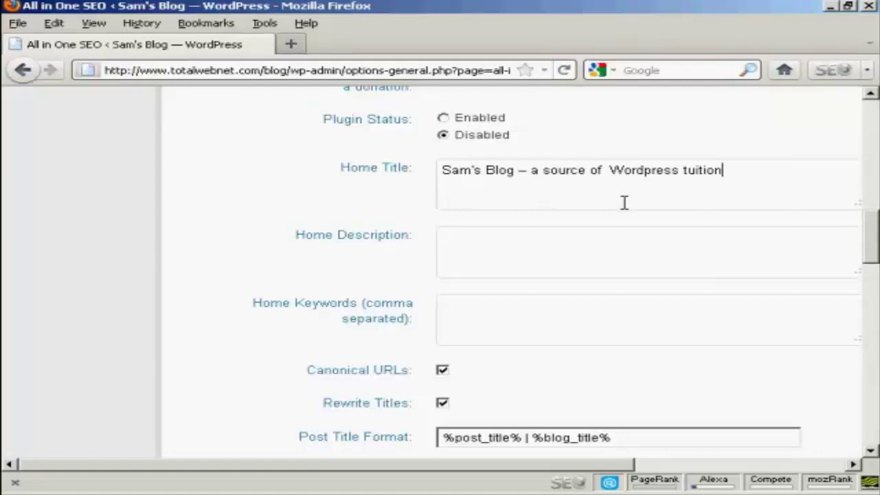
- Put 'Discover how to take WordPress to the next level!' in Home Description, then return to Writer
{"action": "left_click", "coordinate": [458, 241]}
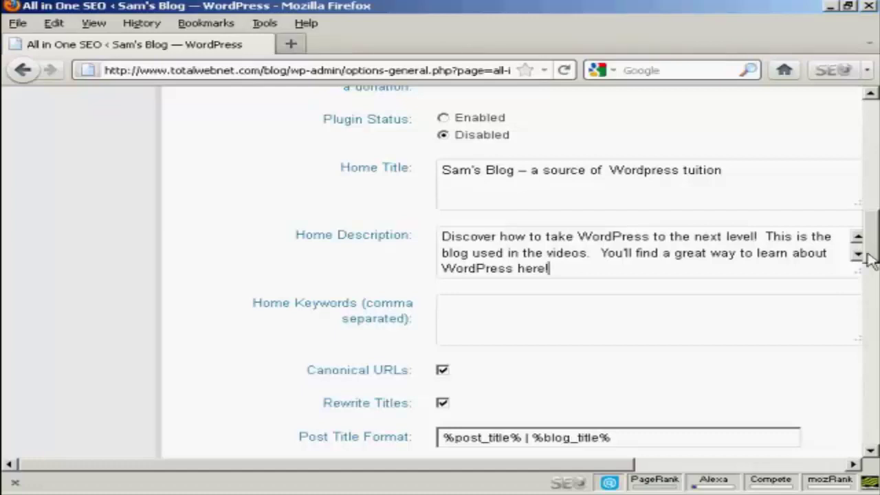
{"action": "scroll", "coordinate": [872, 261], "scroll_direction": "down", "scroll_amount": 1}
{"action": "left_click_drag", "start_coordinate": [872, 262], "coordinate": [872, 279]}
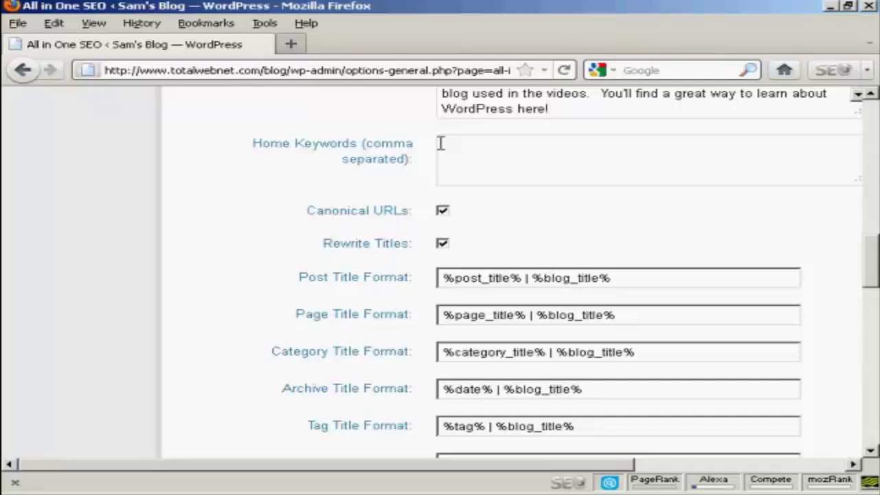
{"action": "key", "text": "alt+Tab"}
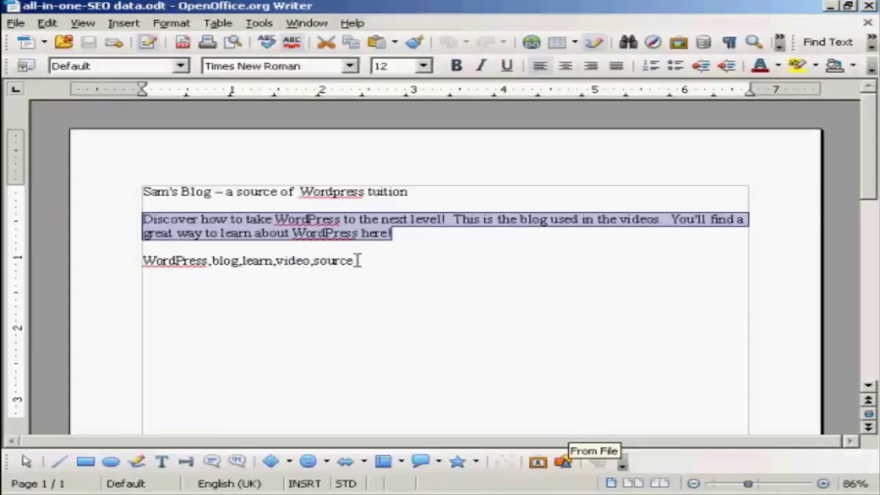
- Copy the keywords line 'WordPress,blog,learn,video,source' and return to the WordPress settings page
{"action": "left_click_drag", "start_coordinate": [354, 260], "coordinate": [141, 260]}
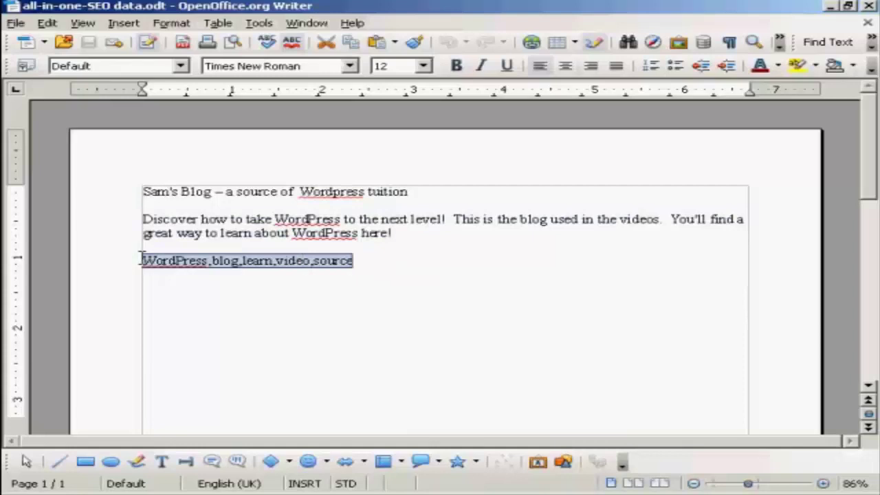
{"action": "right_click", "coordinate": [295, 260]}
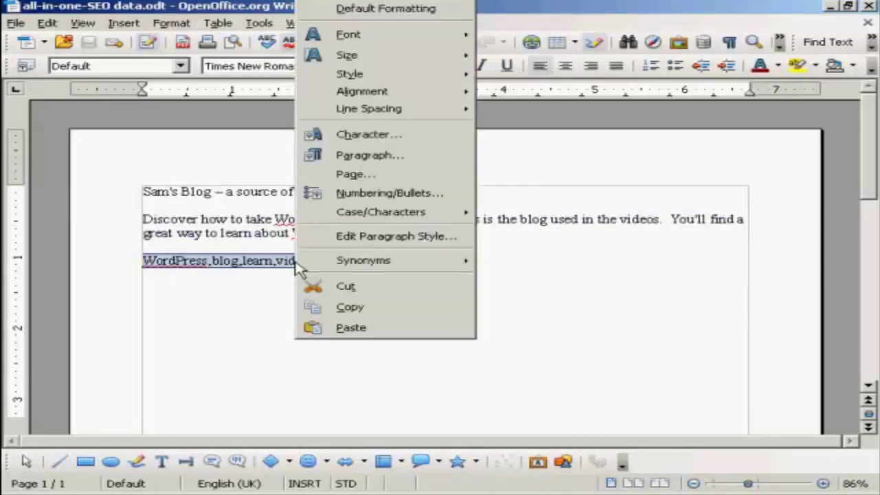
{"action": "left_click", "coordinate": [348, 308]}
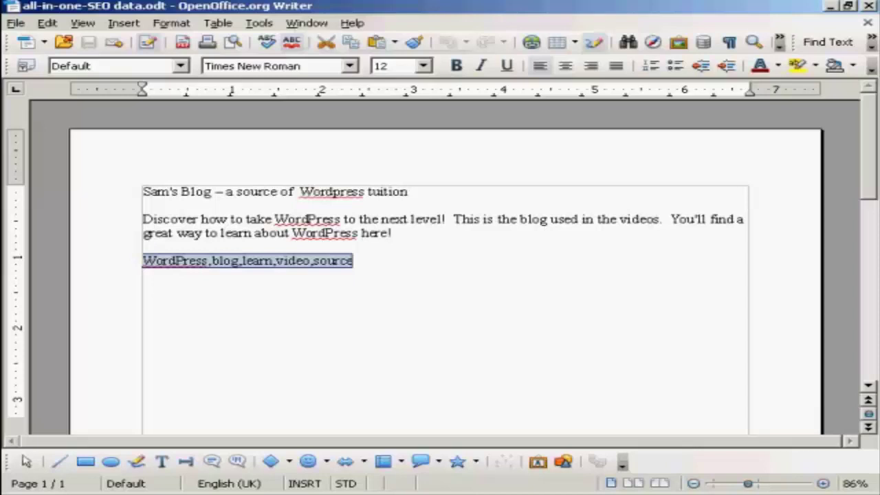
{"action": "left_click", "coordinate": [433, 490]}
- Paste 'WordPress,blog,learn,video,source' into the Home Keywords field
{"action": "left_click", "coordinate": [462, 140]}
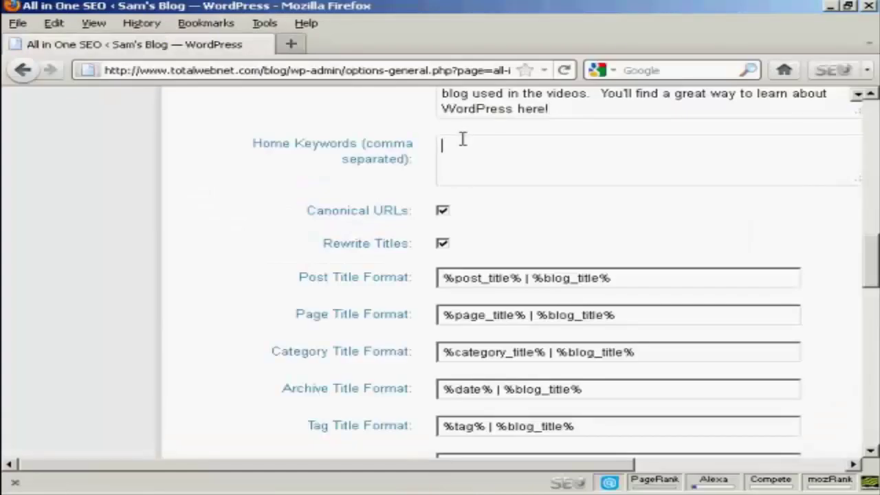
{"action": "key", "text": "ctrl+v"}
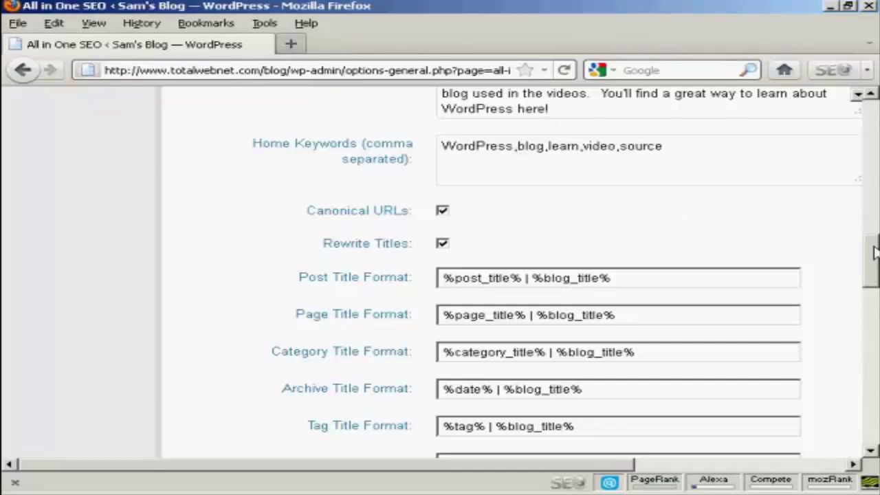
{"action": "left_click_drag", "start_coordinate": [873, 254], "coordinate": [874, 257]}
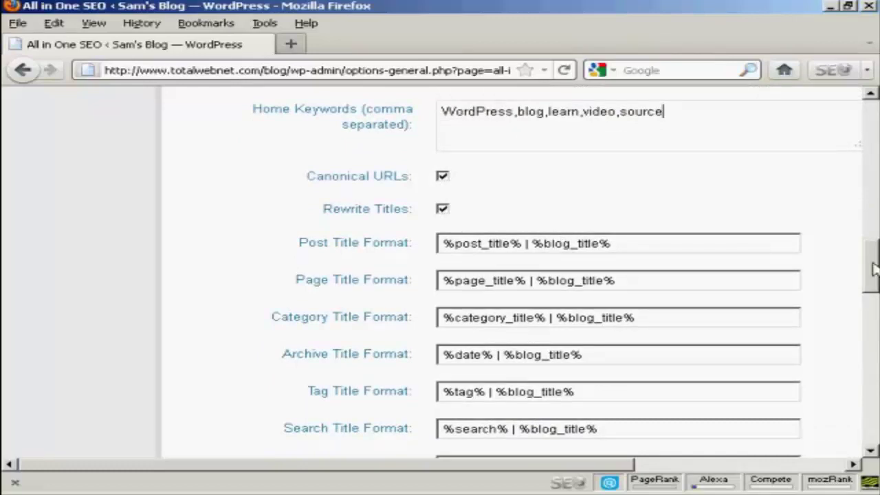
{"action": "scroll", "coordinate": [873, 269], "scroll_direction": "down", "scroll_amount": 2}
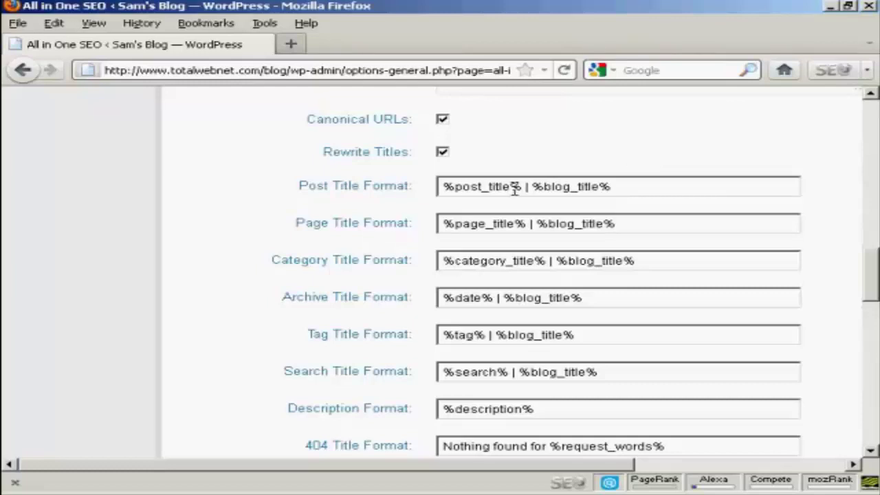
- Delete '| %blog_title%' from Post and Page Title Formats, leaving %post_title% and %page_title%
{"action": "left_click_drag", "start_coordinate": [527, 186], "coordinate": [624, 186]}
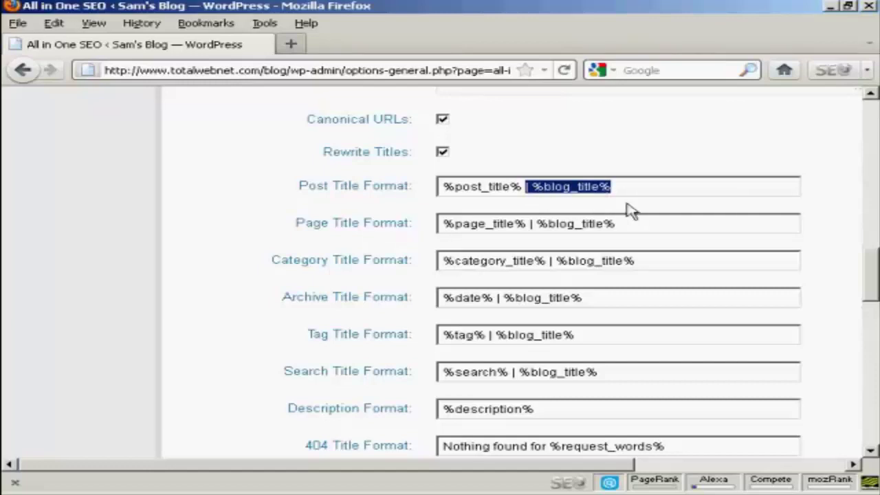
{"action": "key", "text": "BackSpace"}
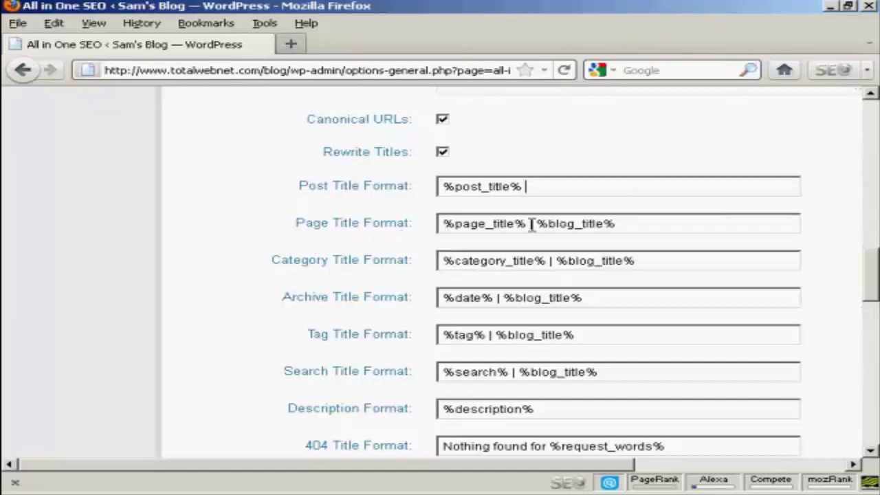
{"action": "left_click_drag", "start_coordinate": [530, 224], "coordinate": [633, 222]}
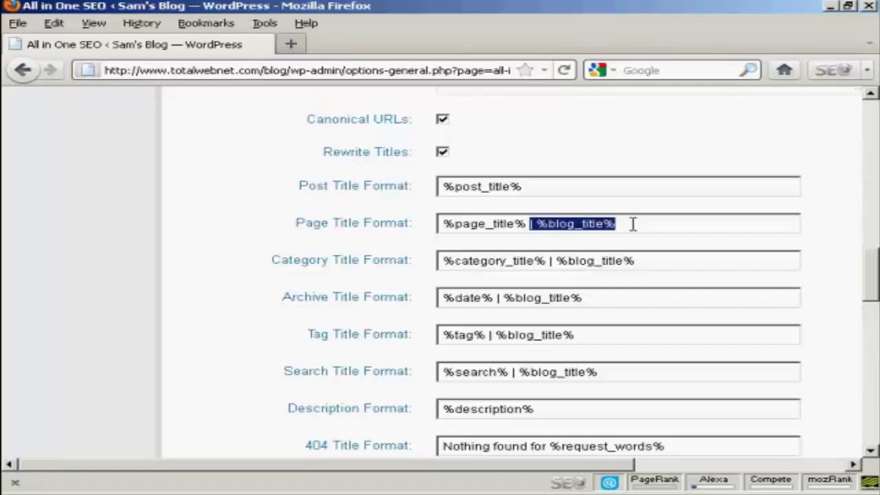
{"action": "key", "text": "BackSpace"}
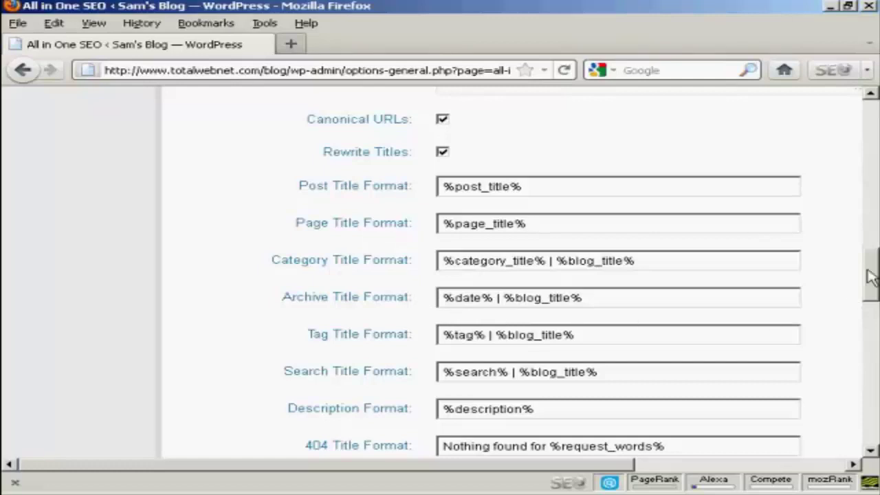
- Save the home settings and title formats with Update Options at the page bottom
{"action": "left_click_drag", "start_coordinate": [873, 274], "coordinate": [870, 325]}
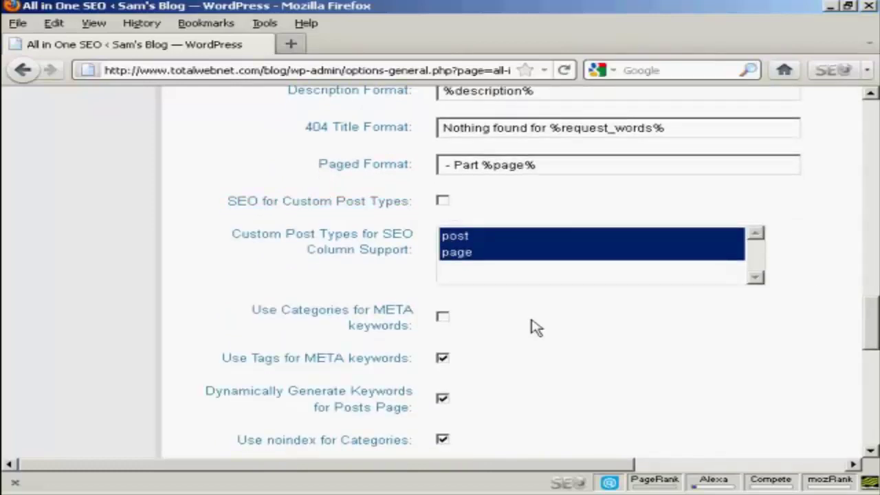
{"action": "left_click_drag", "start_coordinate": [870, 328], "coordinate": [873, 410]}
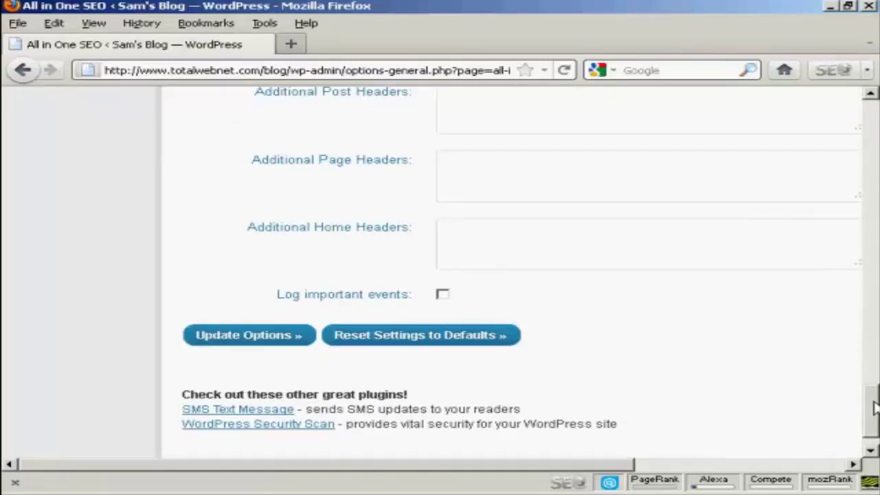
{"action": "left_click", "coordinate": [250, 340]}
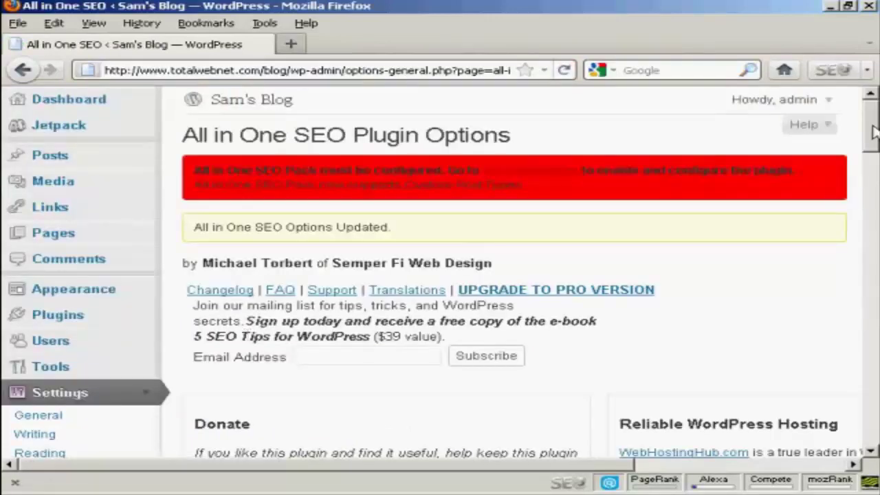
- Set Plugin Status to Enabled, tick the donation checkbox, and save with Update Options
{"action": "left_click_drag", "start_coordinate": [874, 136], "coordinate": [874, 234]}
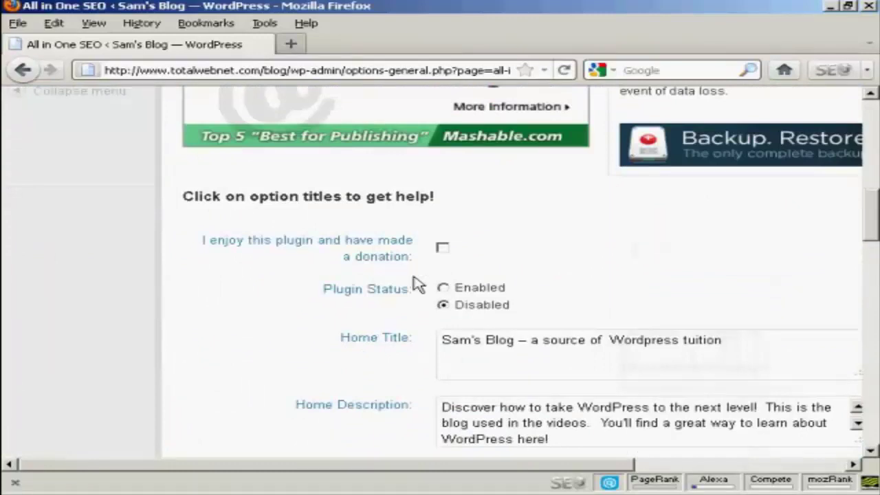
{"action": "left_click", "coordinate": [443, 288]}
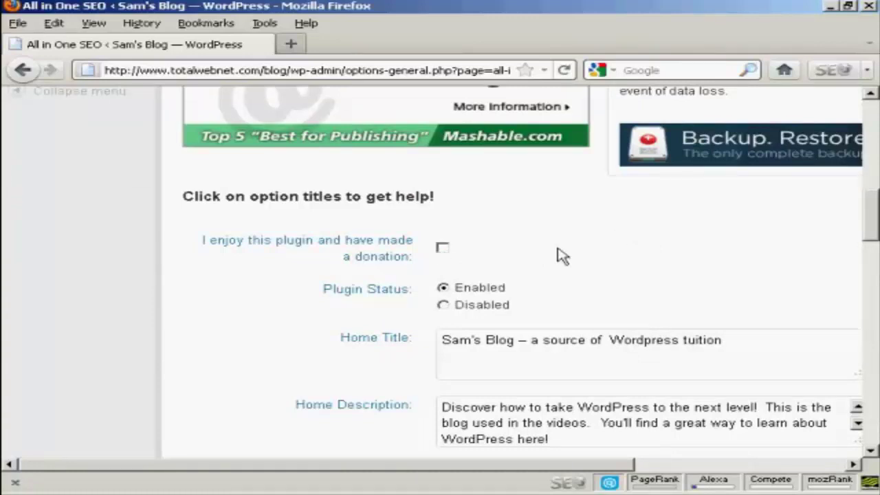
{"action": "left_click", "coordinate": [442, 248]}
{"action": "left_click_drag", "start_coordinate": [873, 234], "coordinate": [873, 402]}
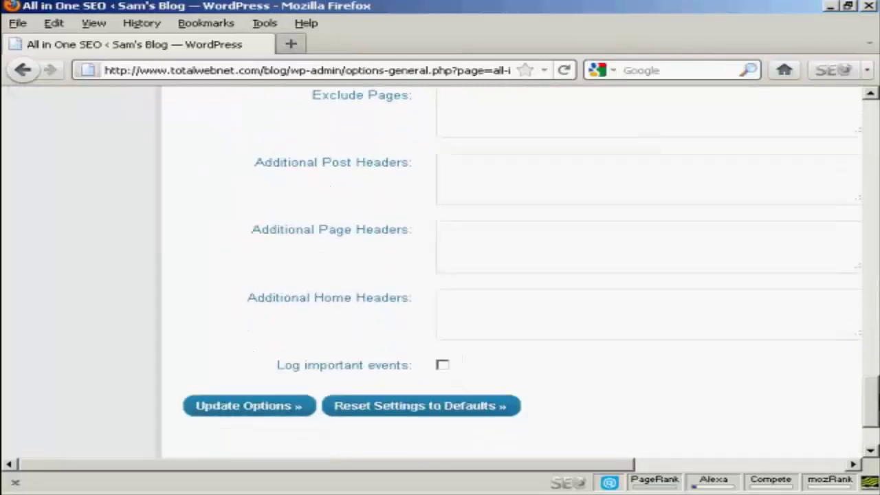
{"action": "left_click", "coordinate": [236, 409]}
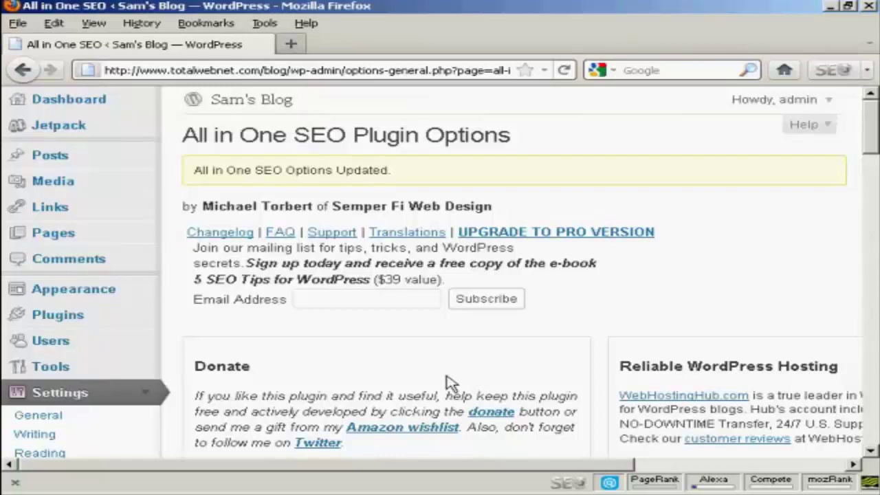
- Start a post via Posts > Add New and scroll to the All in One SEO Pack box
{"action": "left_click", "coordinate": [58, 160]}
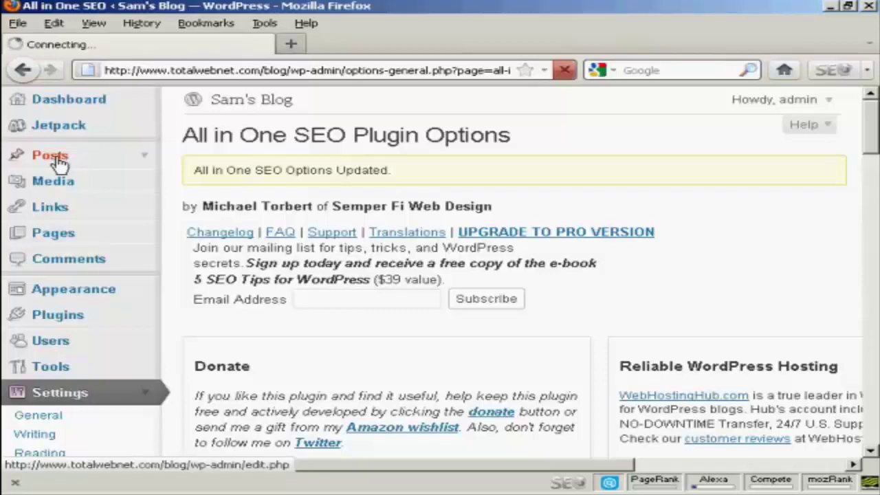
{"action": "left_click", "coordinate": [352, 139]}
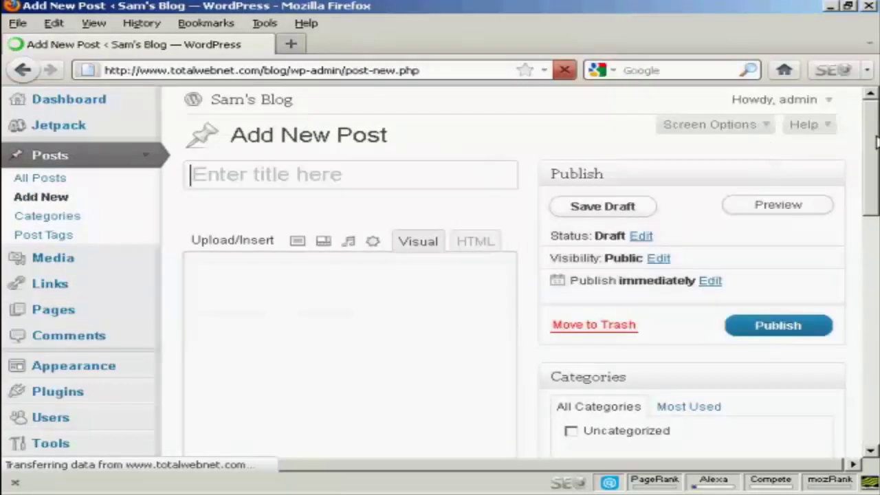
{"action": "left_click_drag", "start_coordinate": [876, 145], "coordinate": [877, 333]}
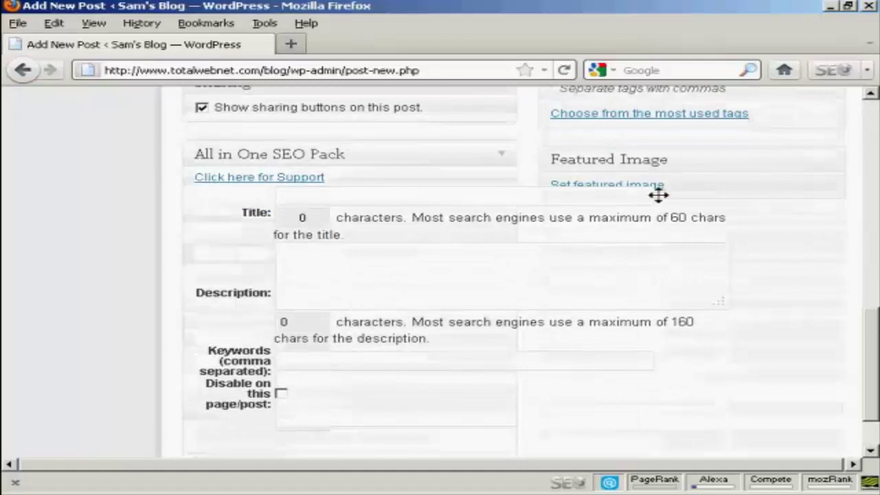